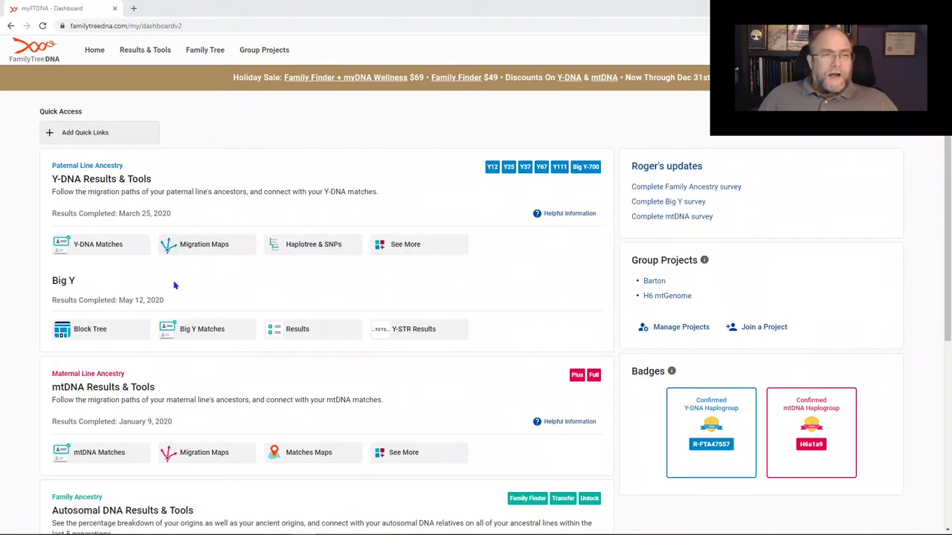
# Step: Enter rearrange mode and drag the Autosomal DNA section up toward the top
pyautogui.scroll(-2, 416, 301)
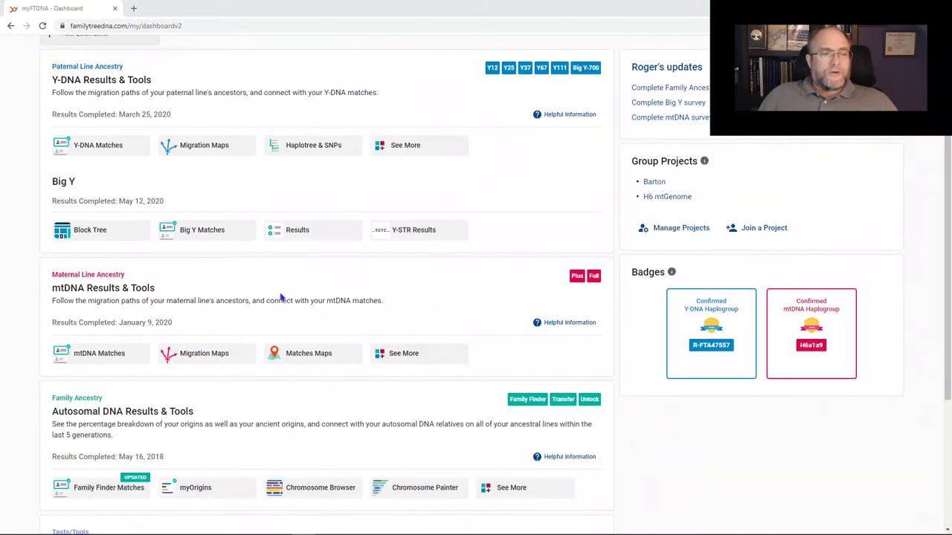
pyautogui.scroll(-3, 312, 309)
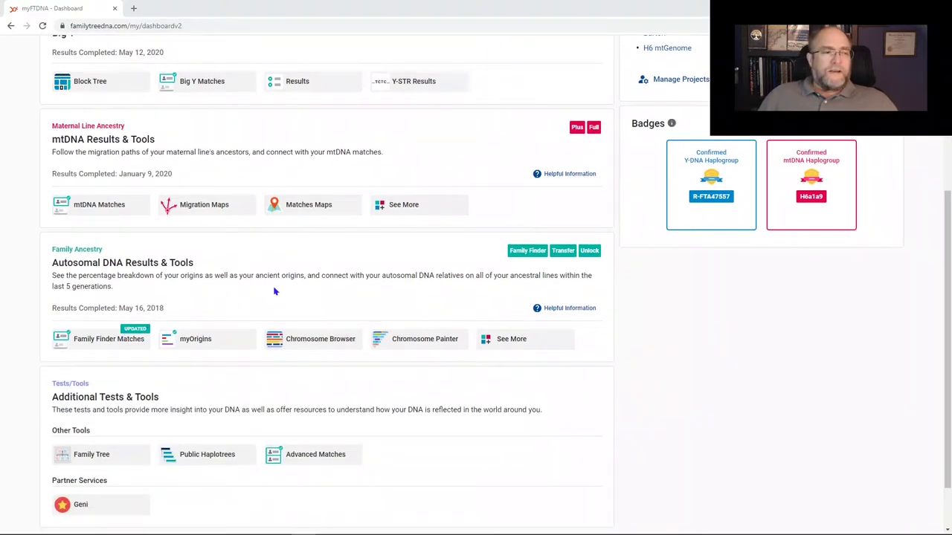
pyautogui.scroll(-1, 409, 338)
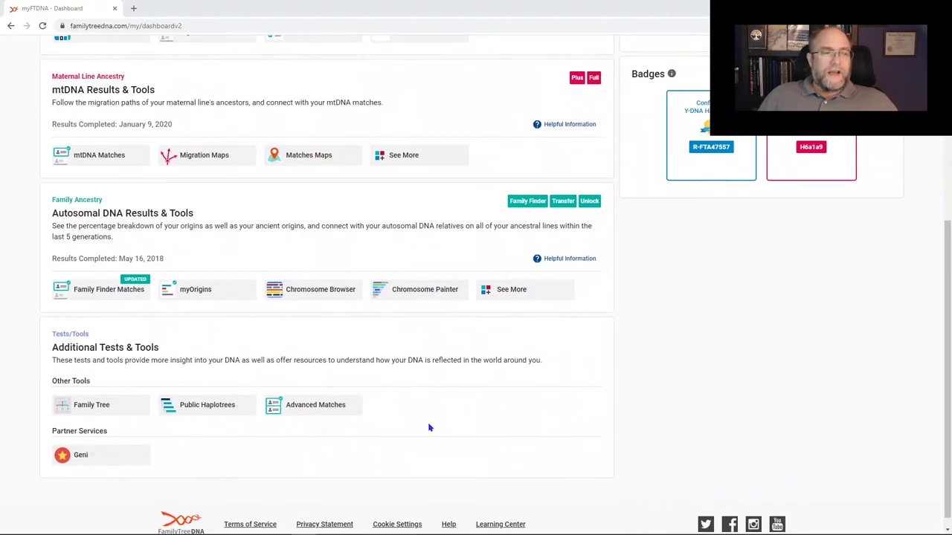
pyautogui.scroll(10, 430, 427)
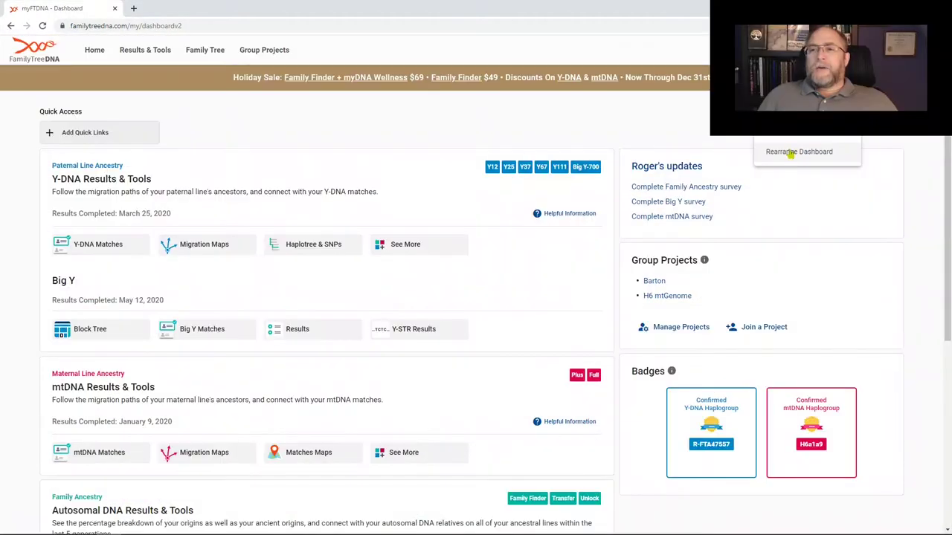
pyautogui.click(788, 153)
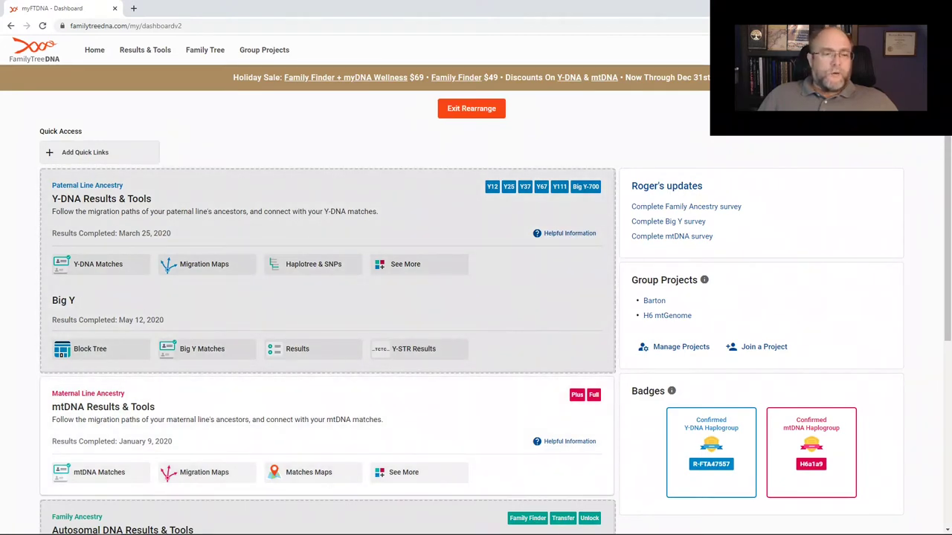
pyautogui.moveTo(327, 524); pyautogui.dragTo(327, 186)
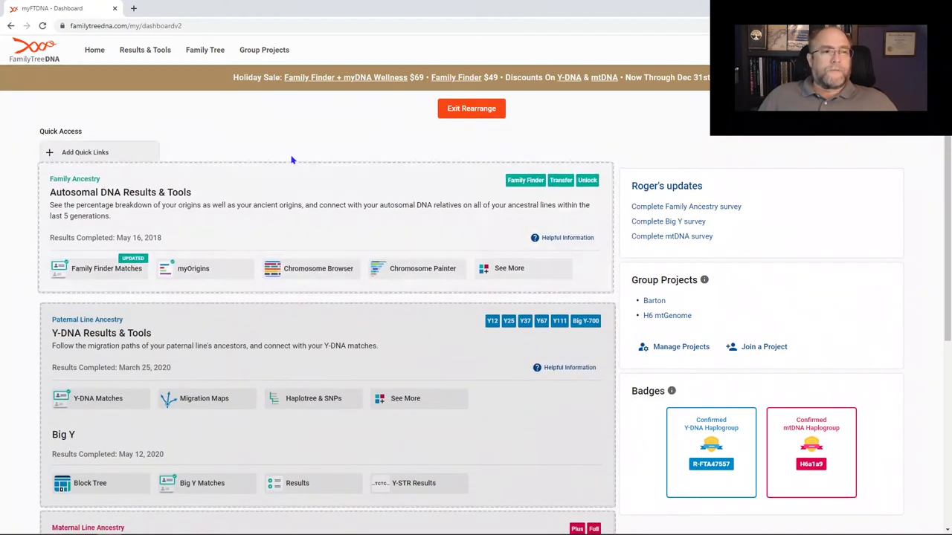
# Step: Adjust the Autosomal DNA and Y-DNA positions so Autosomal DNA leads, then finish rearranging
pyautogui.scroll(-2, 475, 285)
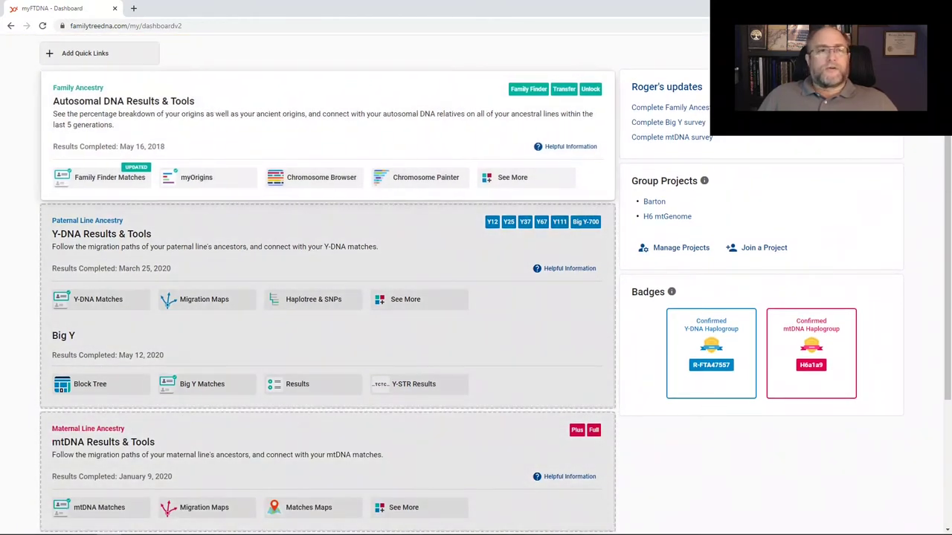
pyautogui.moveTo(327, 134); pyautogui.dragTo(317, 371)
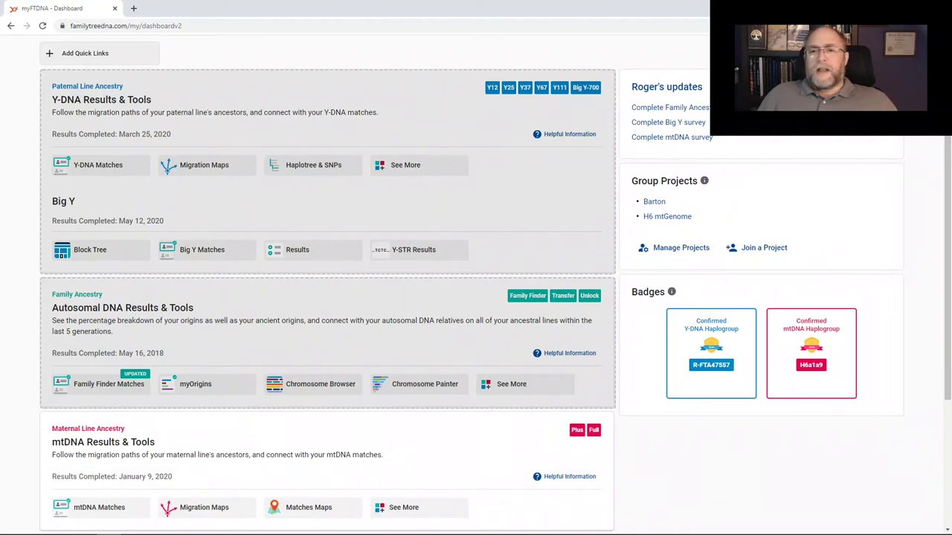
pyautogui.scroll(2, 532, 410)
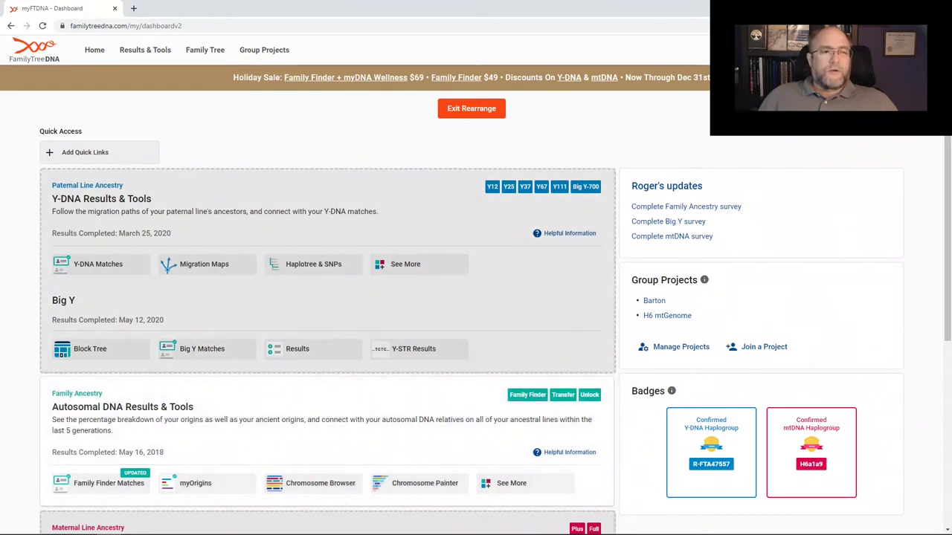
pyautogui.moveTo(327, 223); pyautogui.dragTo(327, 357)
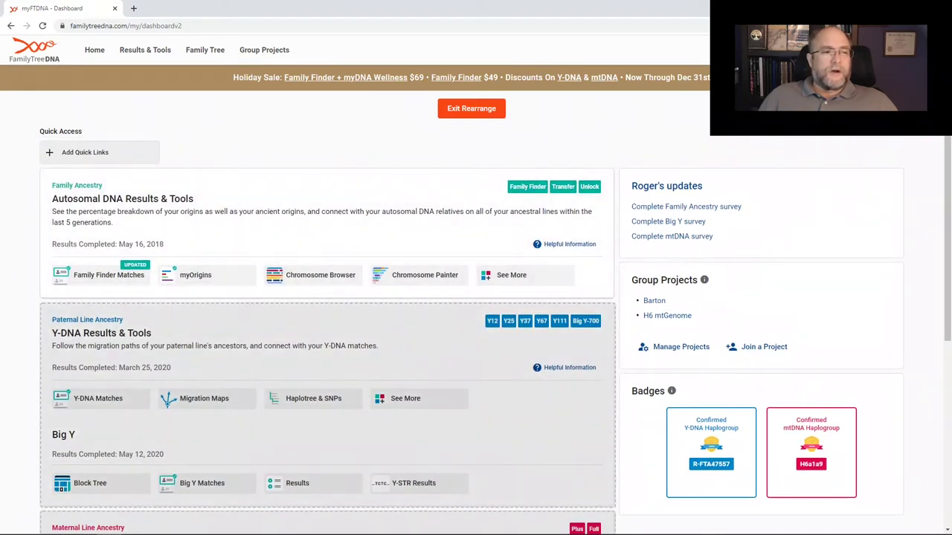
pyautogui.scroll(-1, 327, 223)
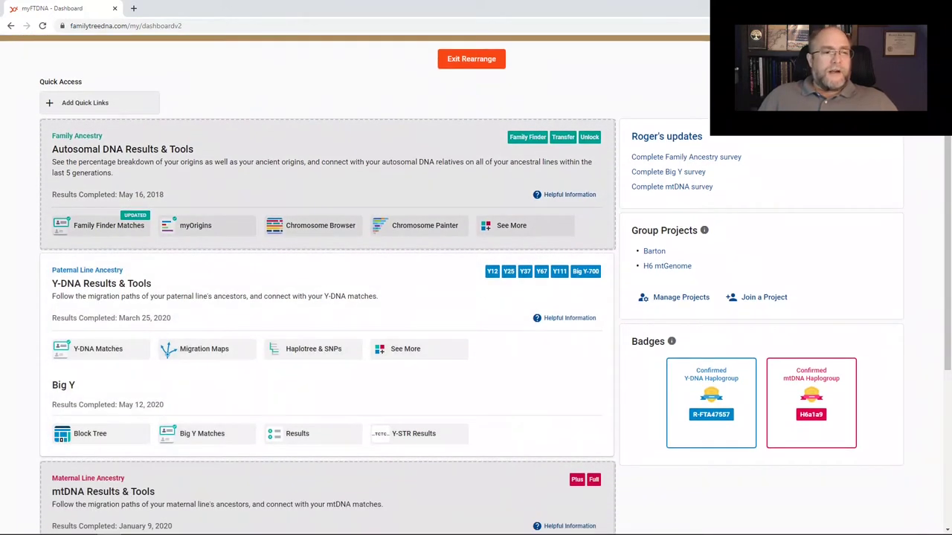
pyautogui.scroll(-2, 327, 335)
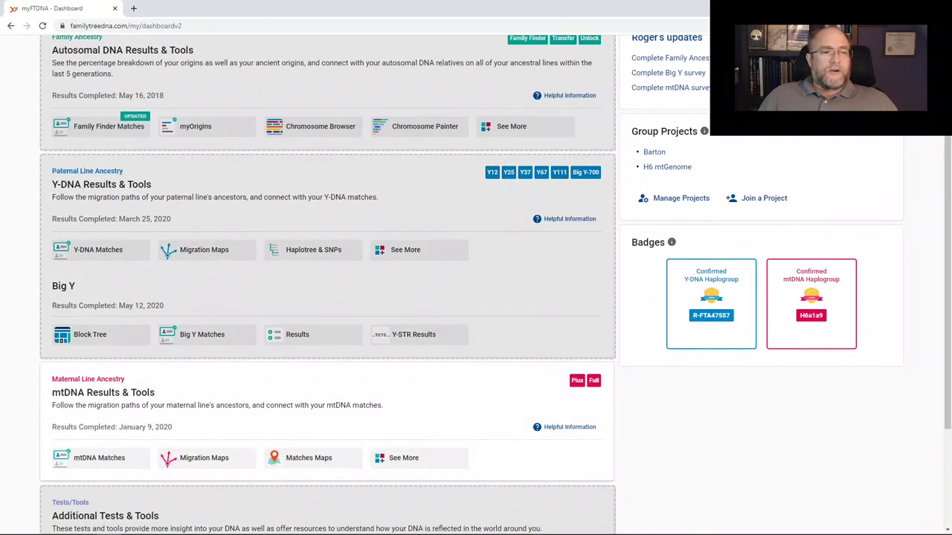
pyautogui.scroll(3, 372, 152)
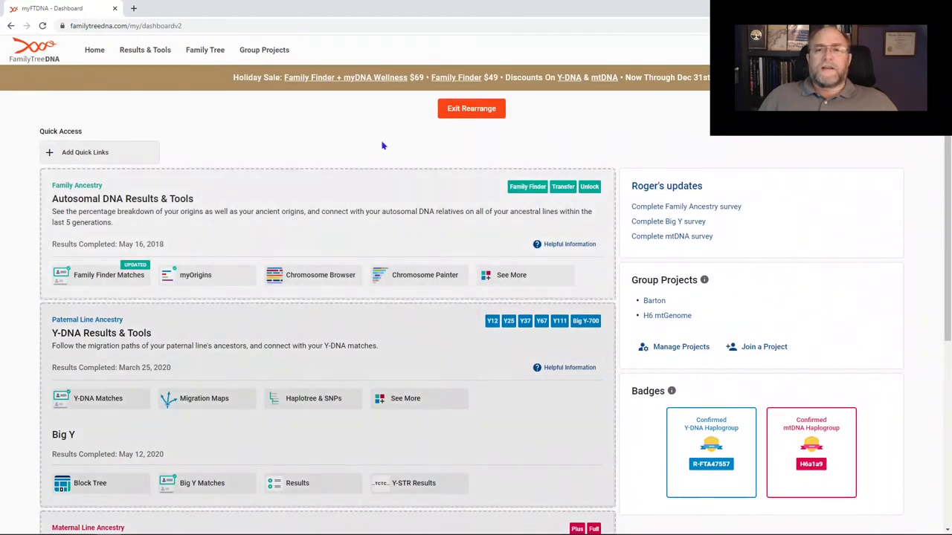
pyautogui.click(477, 111)
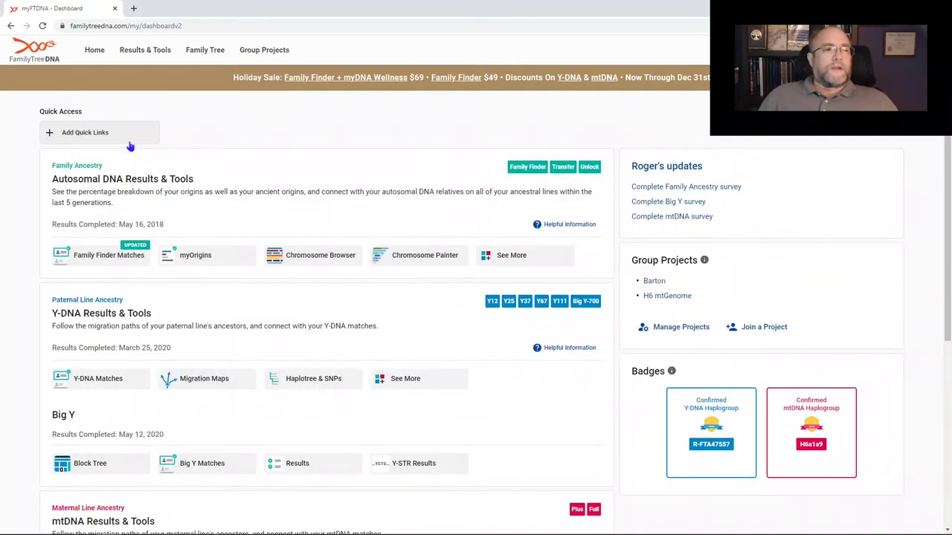
# Step: Check Haplotree & SNPs, Big Y Block Tree, Chromosome Browser, Matrix and Haplogroup Origins, then save
pyautogui.click(73, 129)
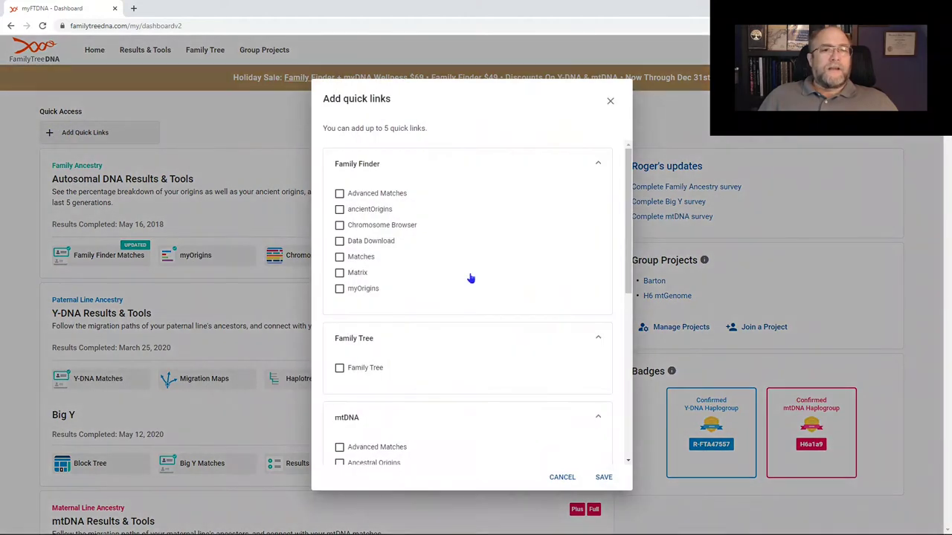
pyautogui.scroll(-3, 455, 250)
pyautogui.scroll(-2, 461, 250)
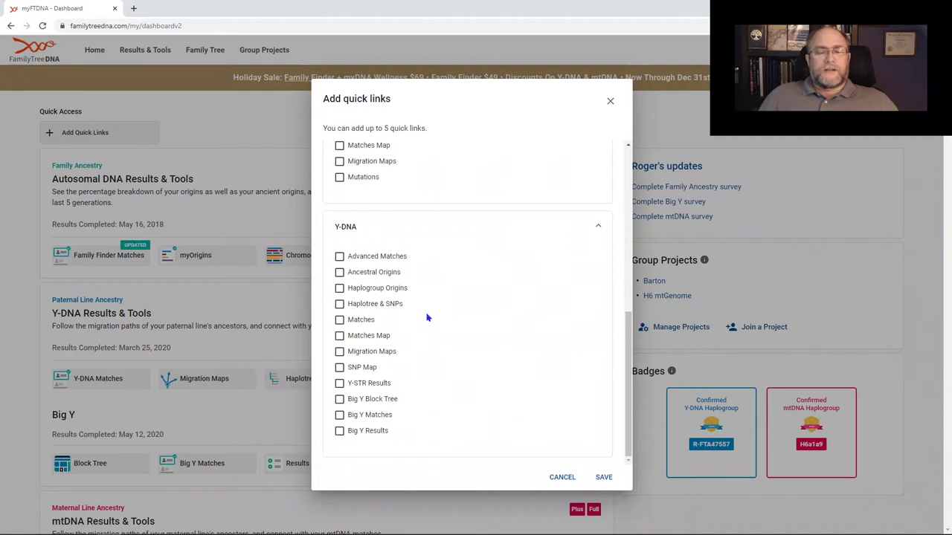
pyautogui.click(340, 305)
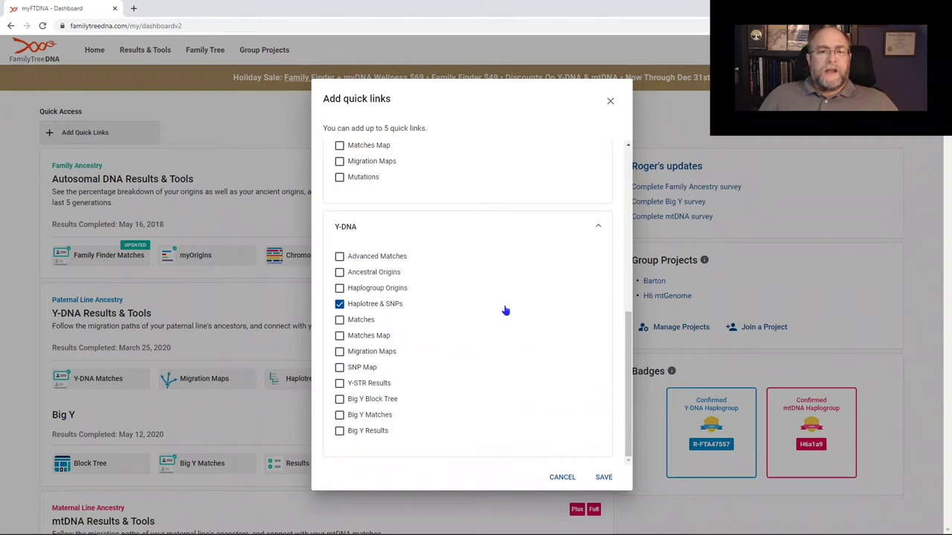
pyautogui.click(340, 400)
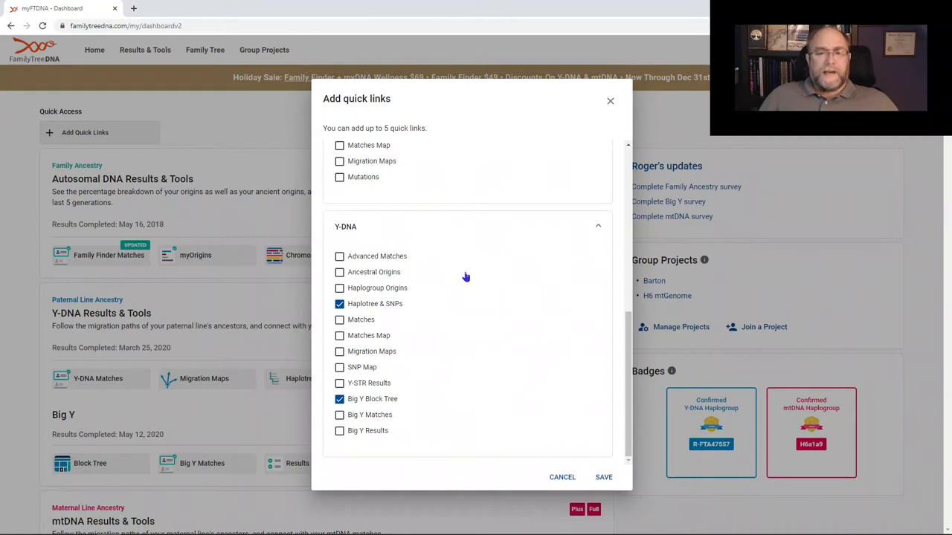
pyautogui.scroll(5, 465, 276)
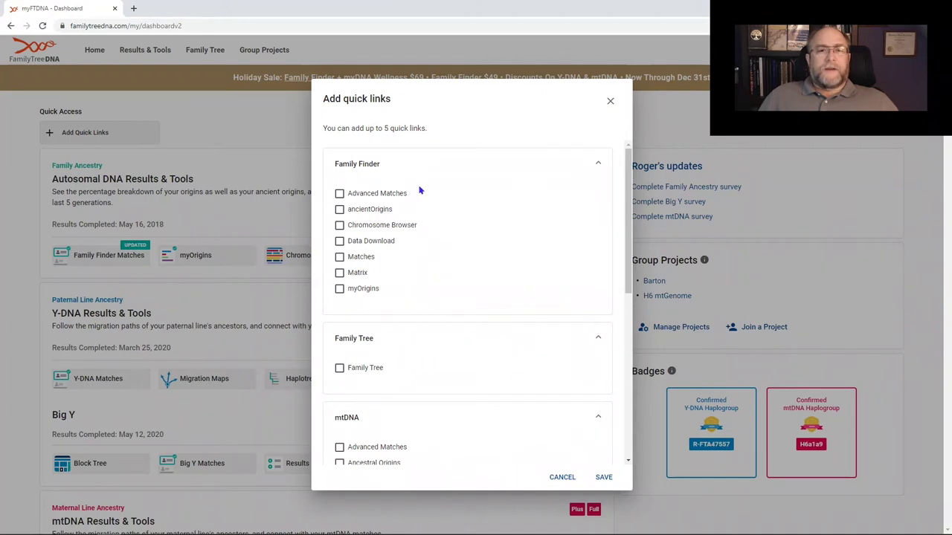
pyautogui.click(338, 227)
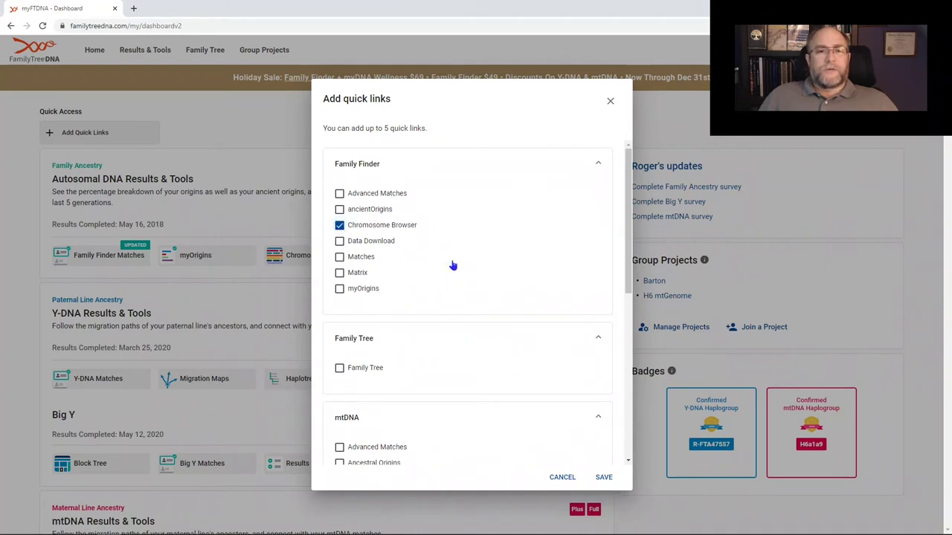
pyautogui.click(339, 273)
pyautogui.scroll(-1, 519, 335)
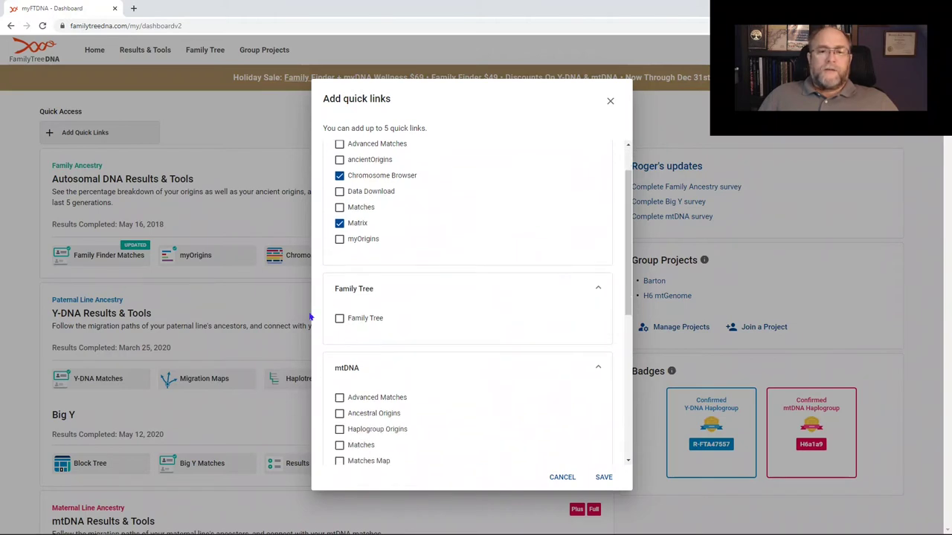
pyautogui.scroll(-3, 480, 319)
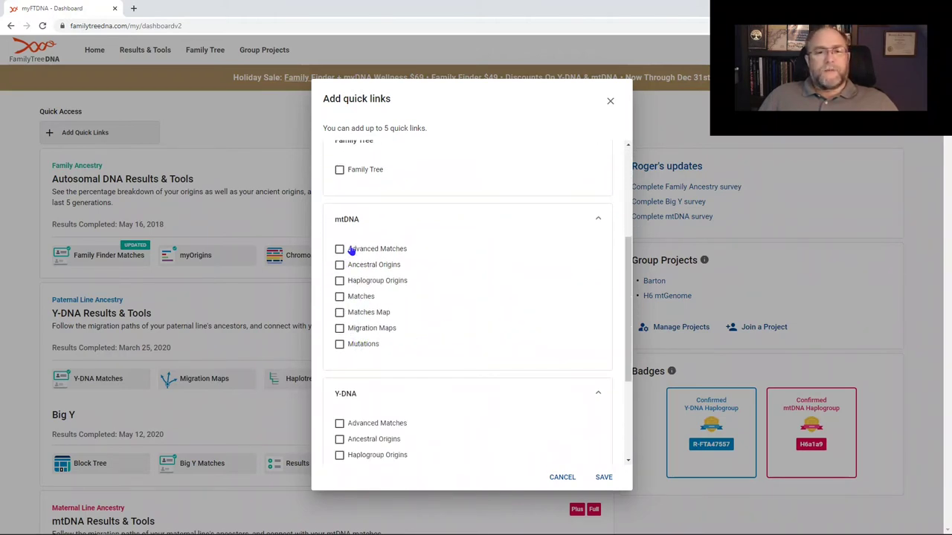
pyautogui.click(340, 280)
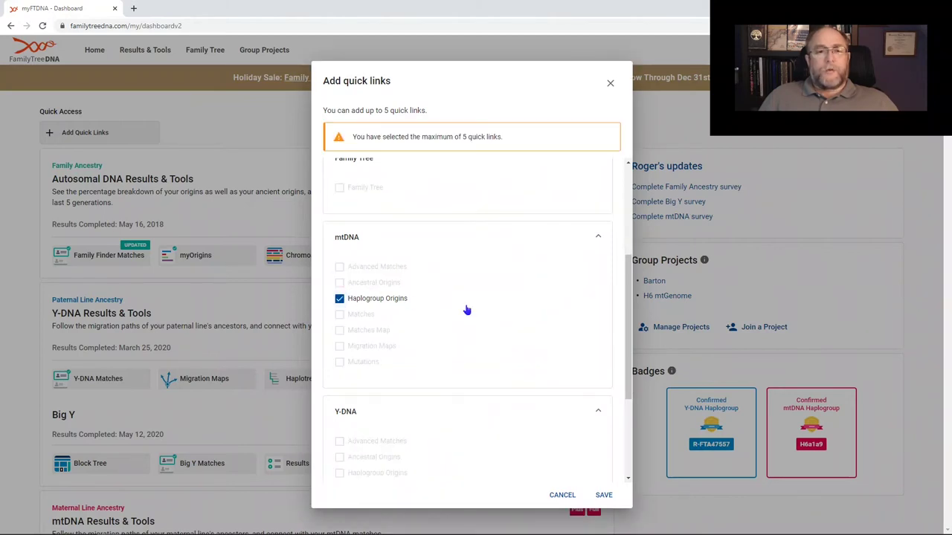
pyautogui.click(599, 495)
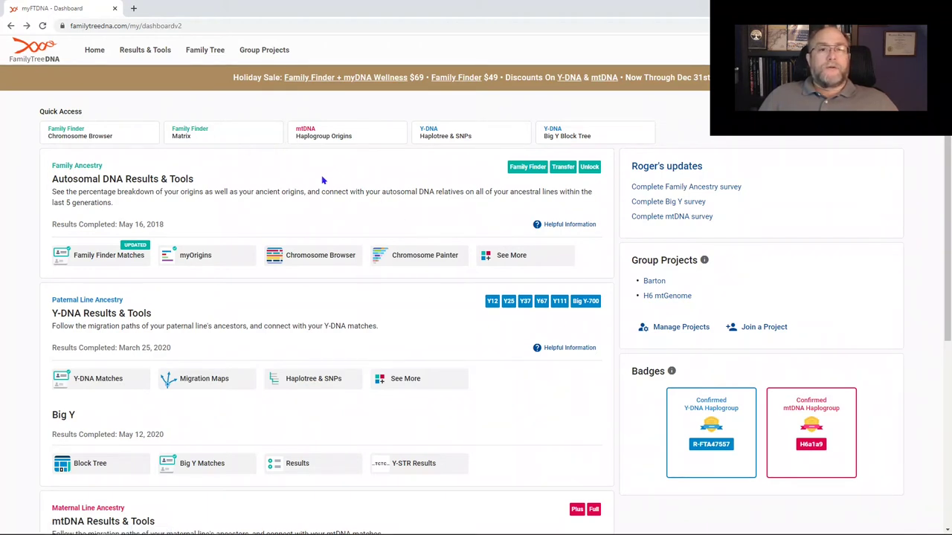
pyautogui.click(207, 138)
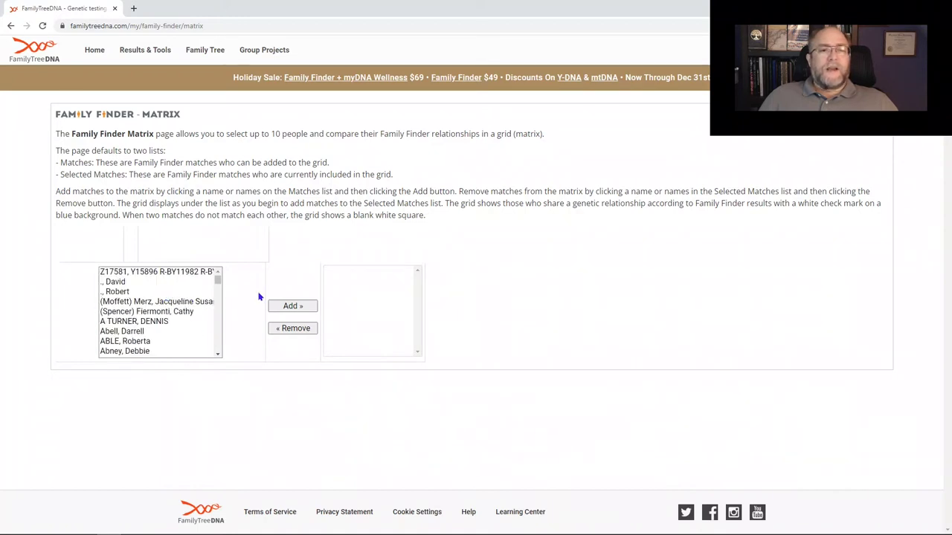
pyautogui.click(88, 52)
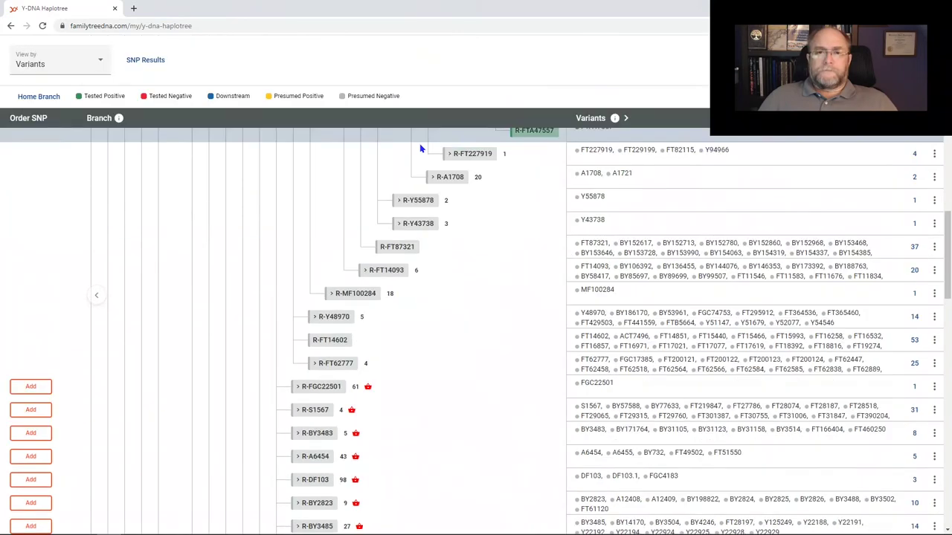
pyautogui.scroll(4, 480, 219)
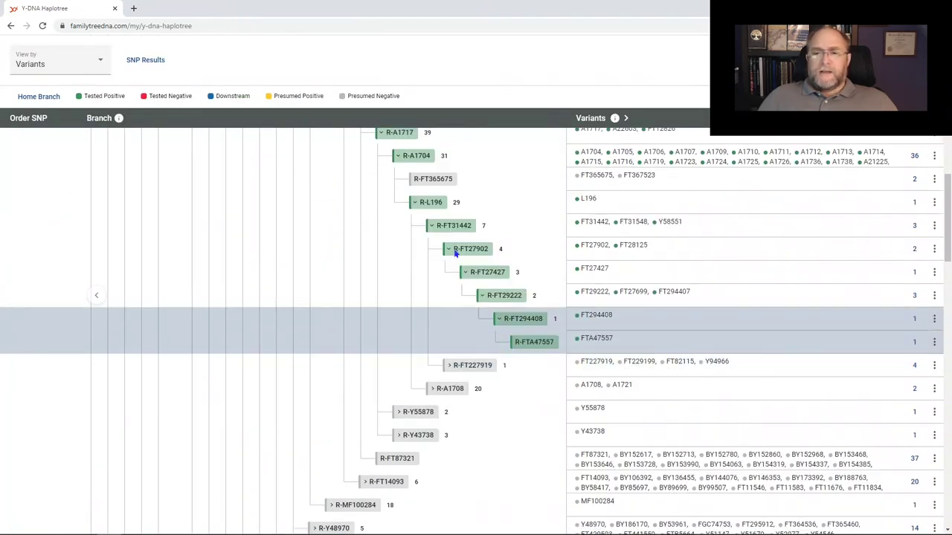
pyautogui.click(10, 26)
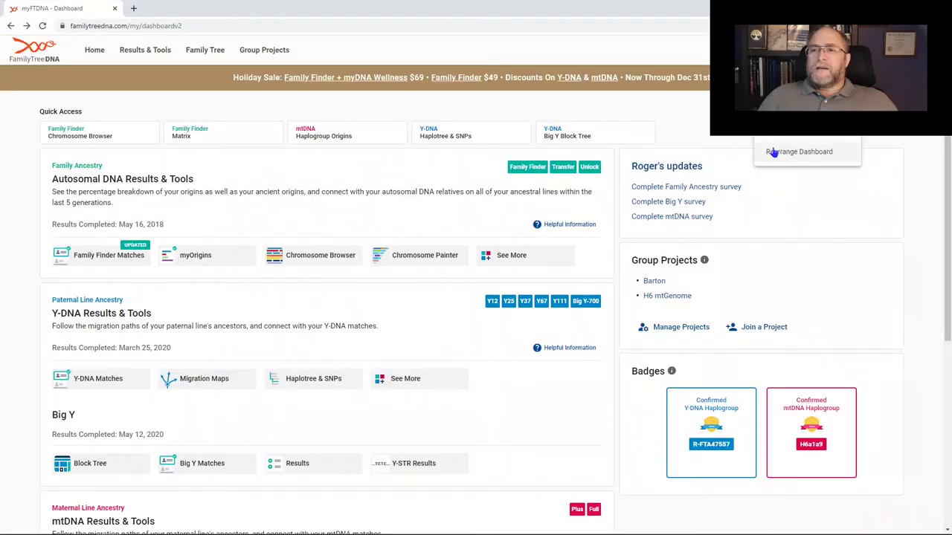
# Step: Move the Family Ancestry section below Y-DNA and finish rearranging the dashboard
pyautogui.click(792, 146)
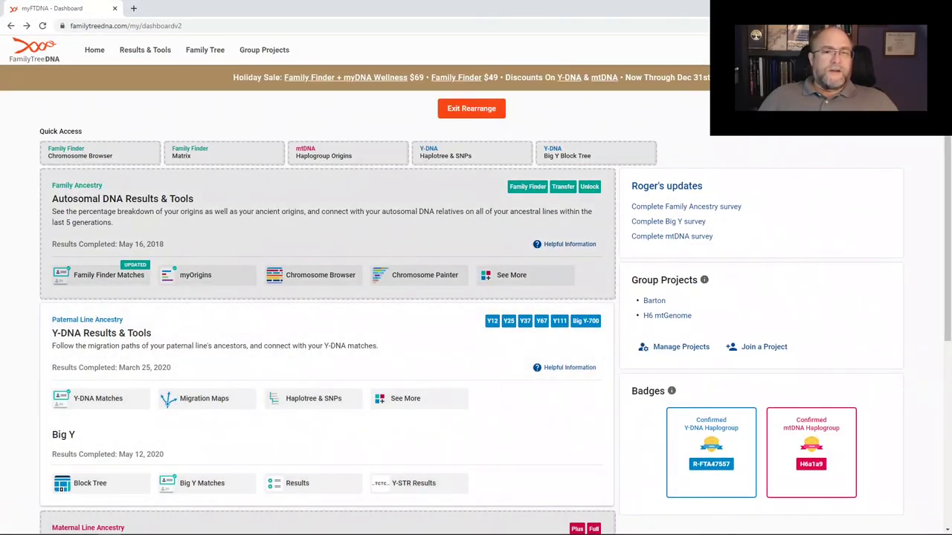
pyautogui.moveTo(327, 223); pyautogui.dragTo(327, 409)
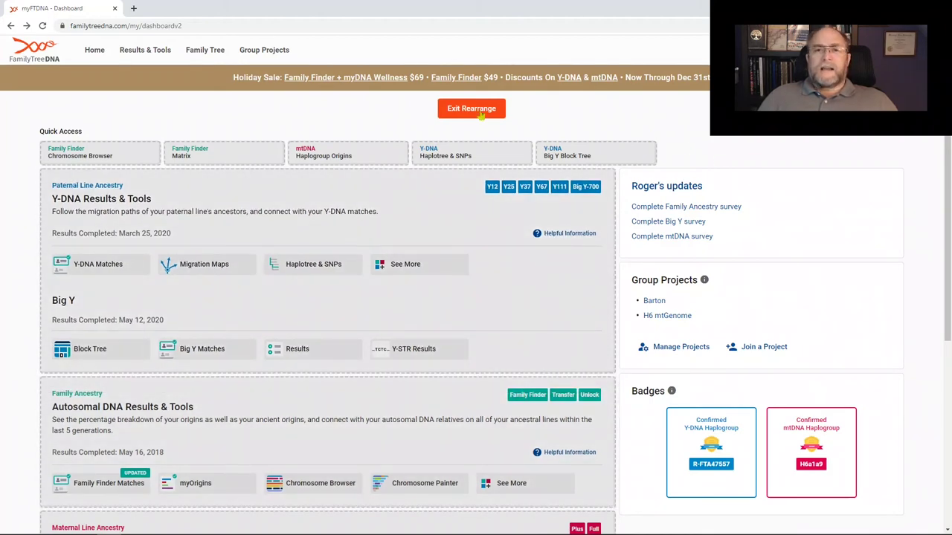
pyautogui.click(481, 113)
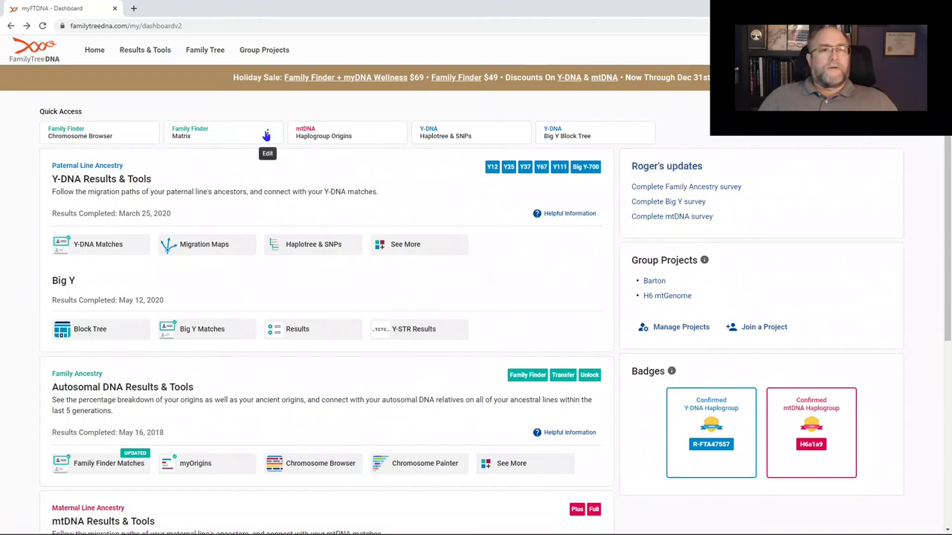
# Step: Remove the Matrix quick link, then save the quick link chooser with nothing selected
pyautogui.click(267, 138)
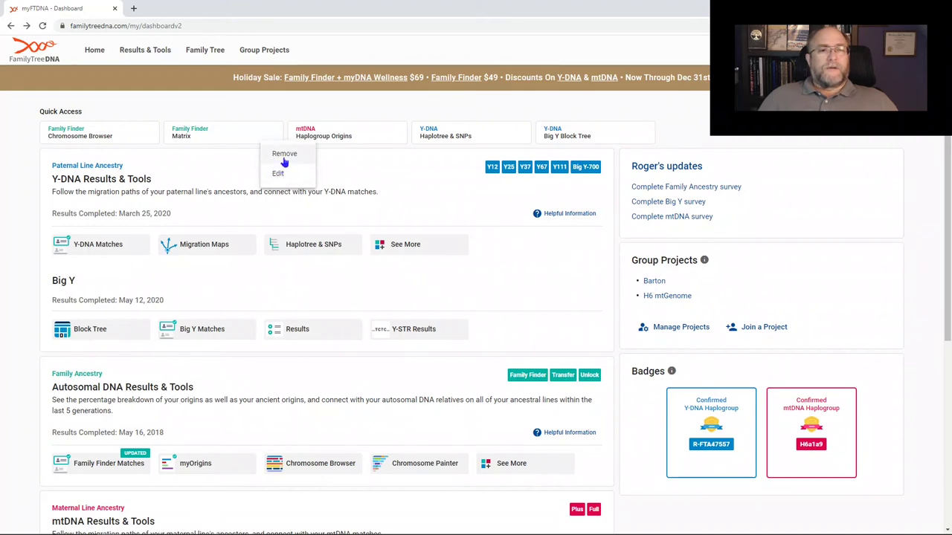
pyautogui.click(284, 154)
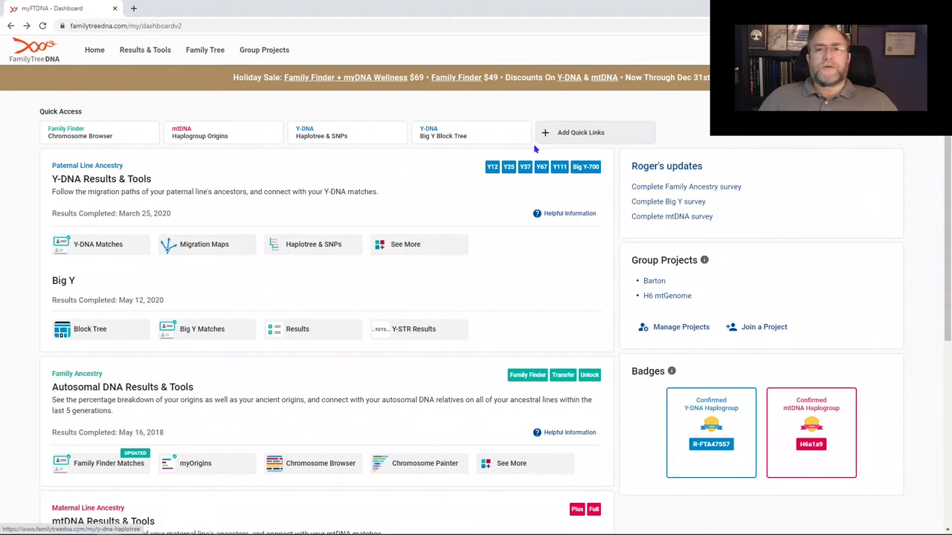
pyautogui.click(570, 136)
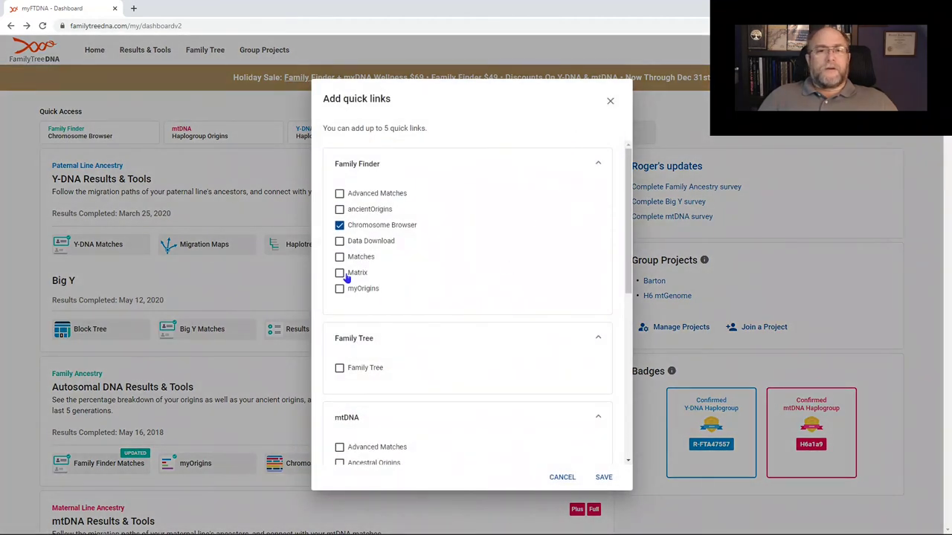
pyautogui.scroll(-4, 351, 234)
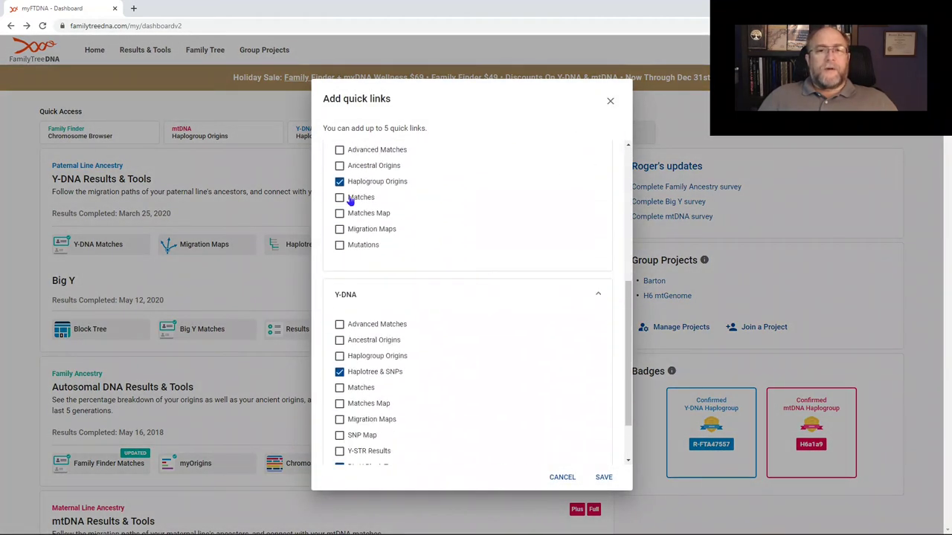
pyautogui.scroll(-1, 409, 230)
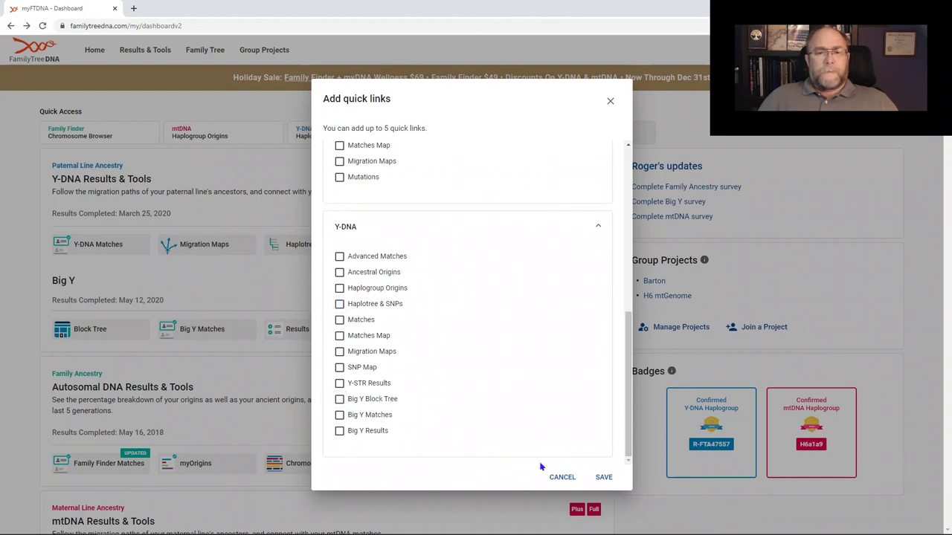
pyautogui.click(590, 479)
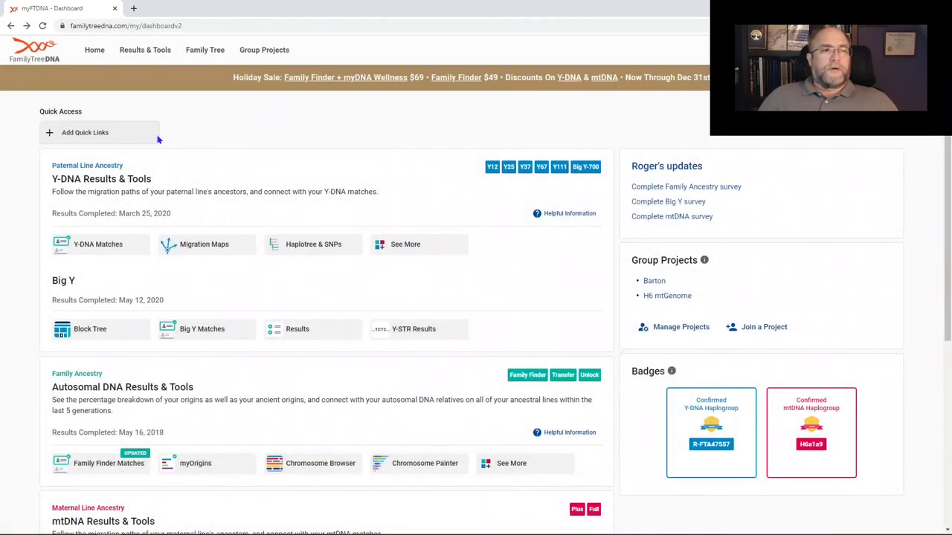